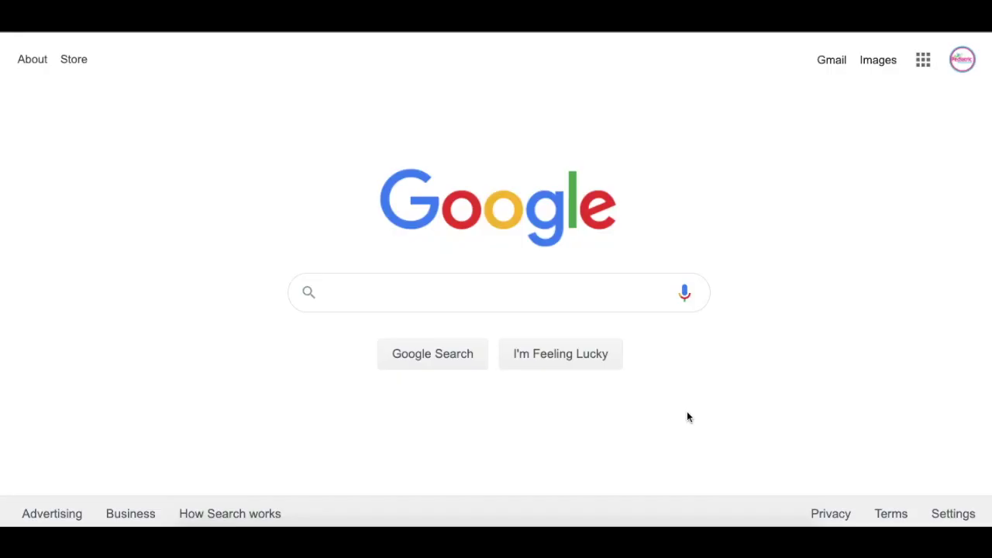
- Open Google Keep from the list of Google apps
left_click(924, 62)
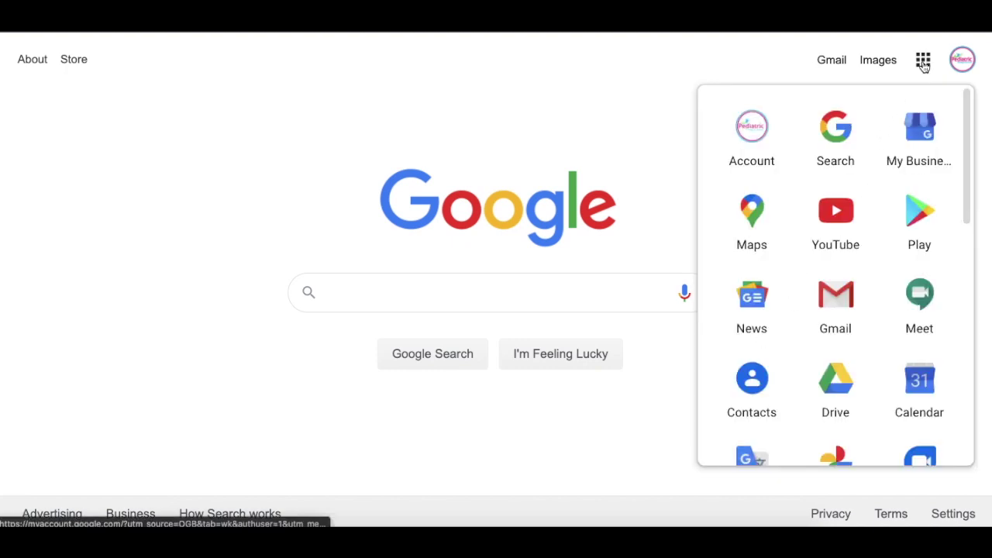
scroll(847, 288, "down", 3)
scroll(846, 288, "down", 3)
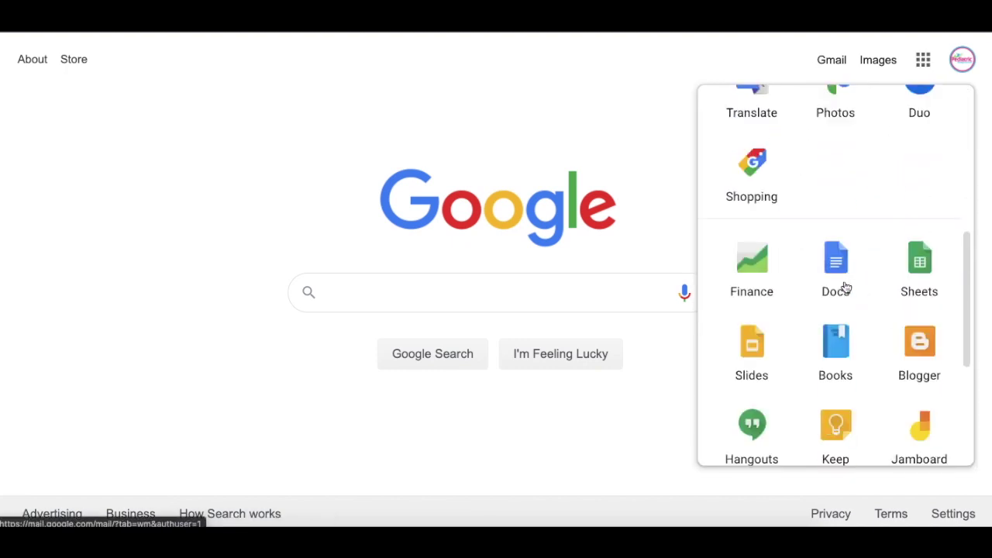
left_click(835, 403)
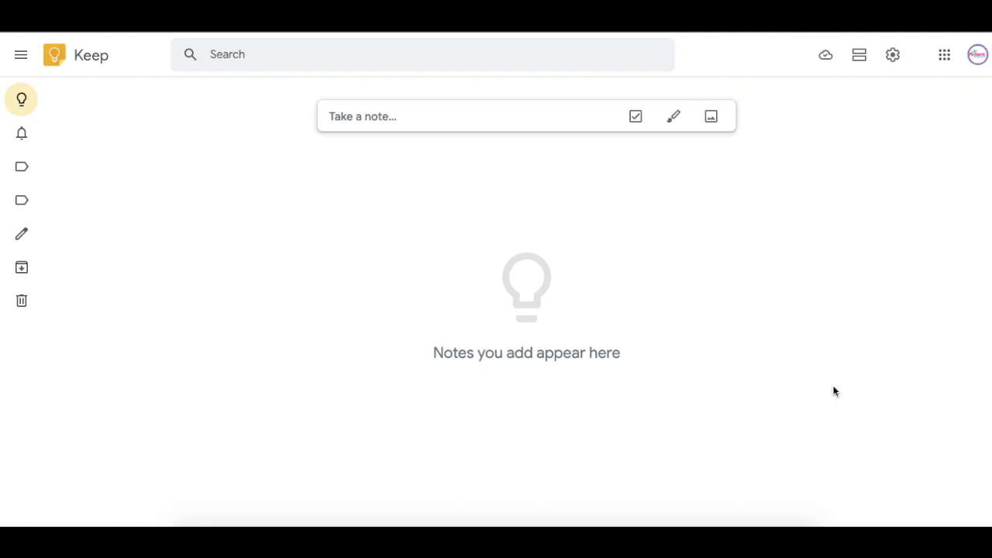
- Create a new checklist note titled "Morning Routine"
left_click(636, 121)
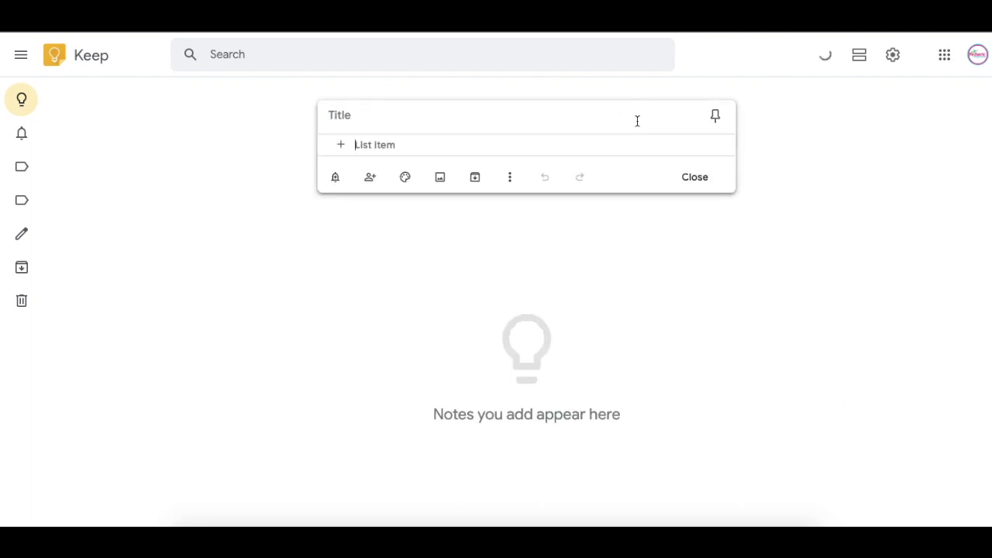
left_click(332, 116)
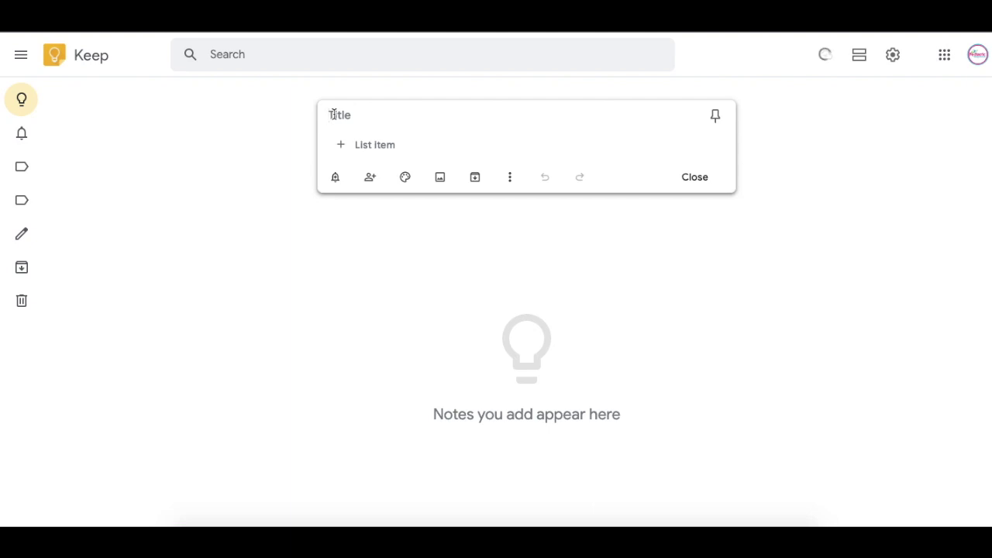
type("Morning ")
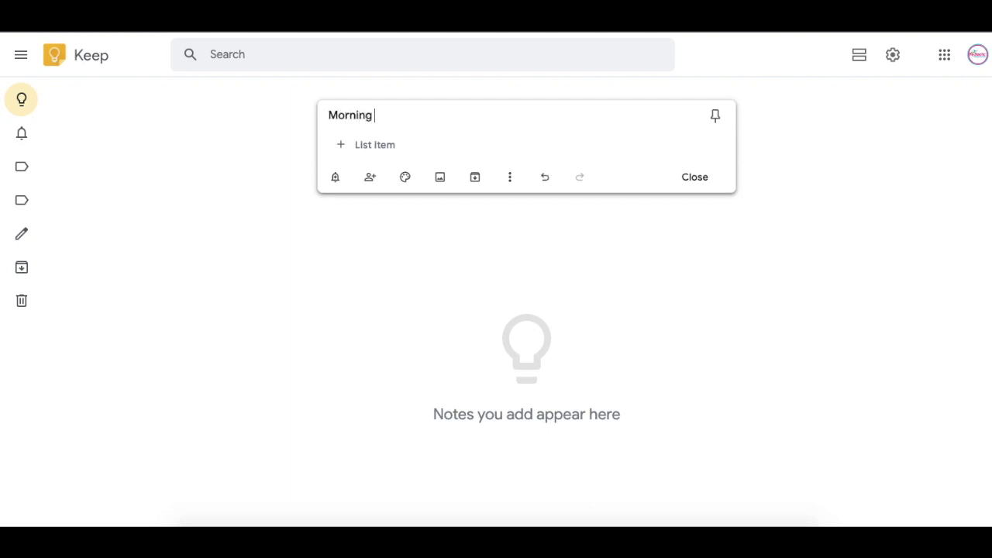
type("Routine")
- Add the list items "Make Bed", "Brush Teeth" and "Pack Lunch" to the Morning Routine checklist
left_click(376, 145)
type("Mak")
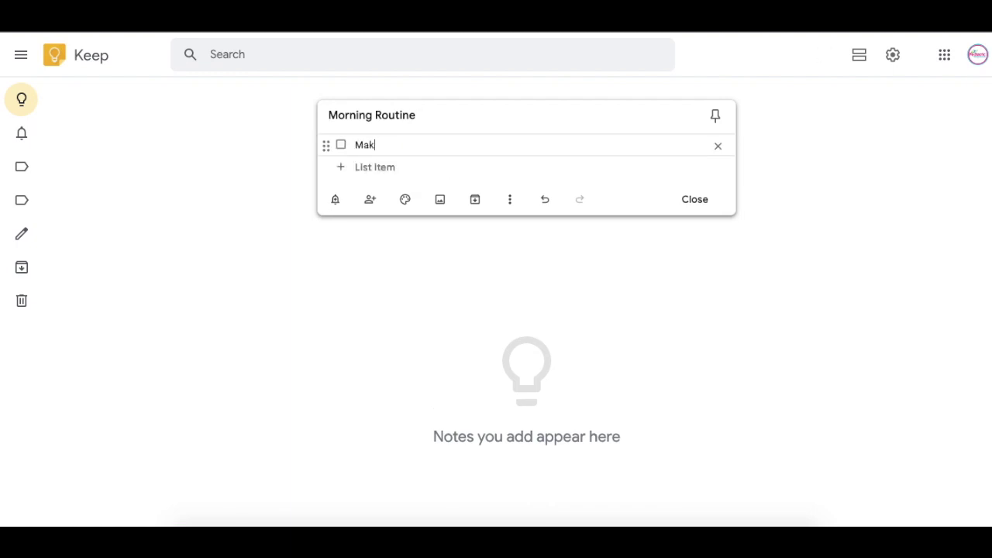
type("e Bed")
left_click(374, 167)
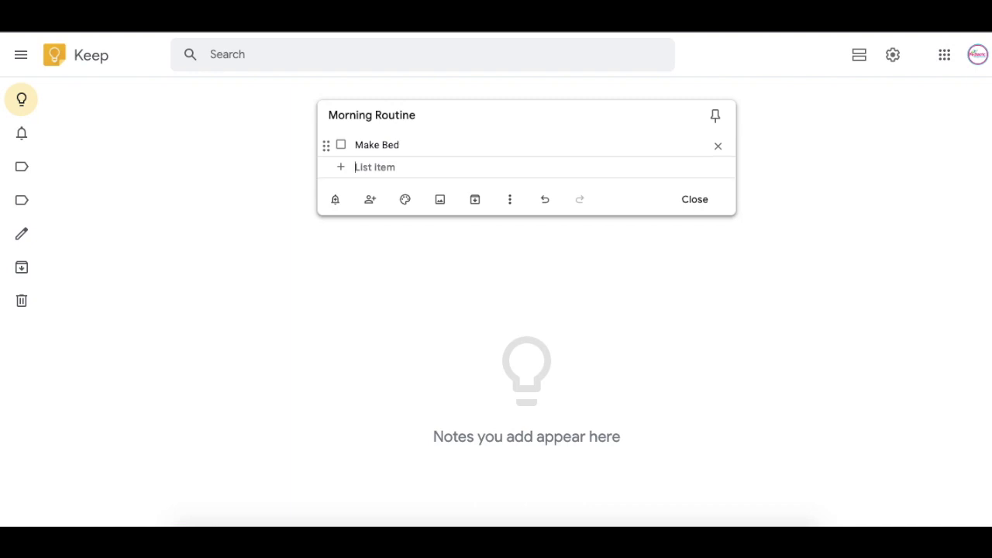
type("Brush ")
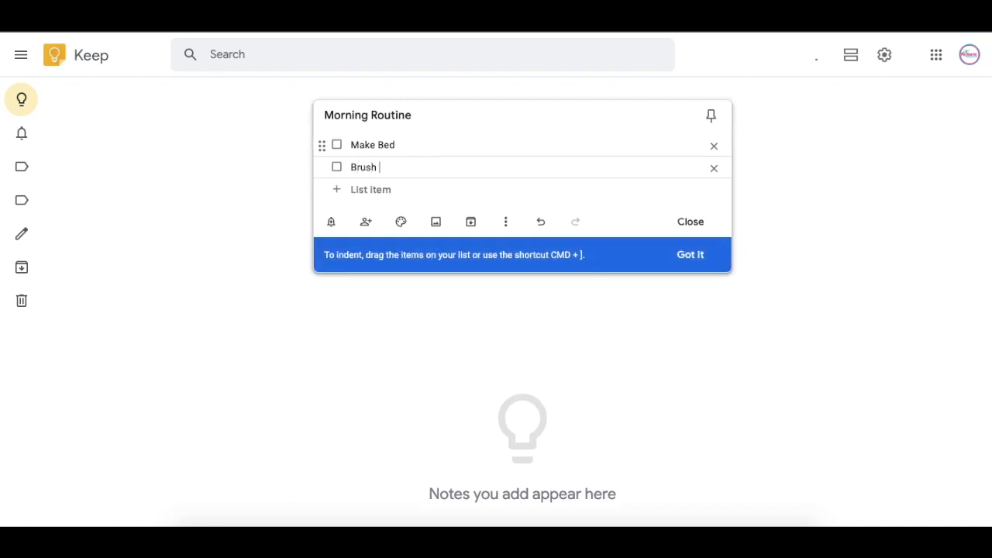
type("Teeth")
key("Return")
type("Pack Lunch")
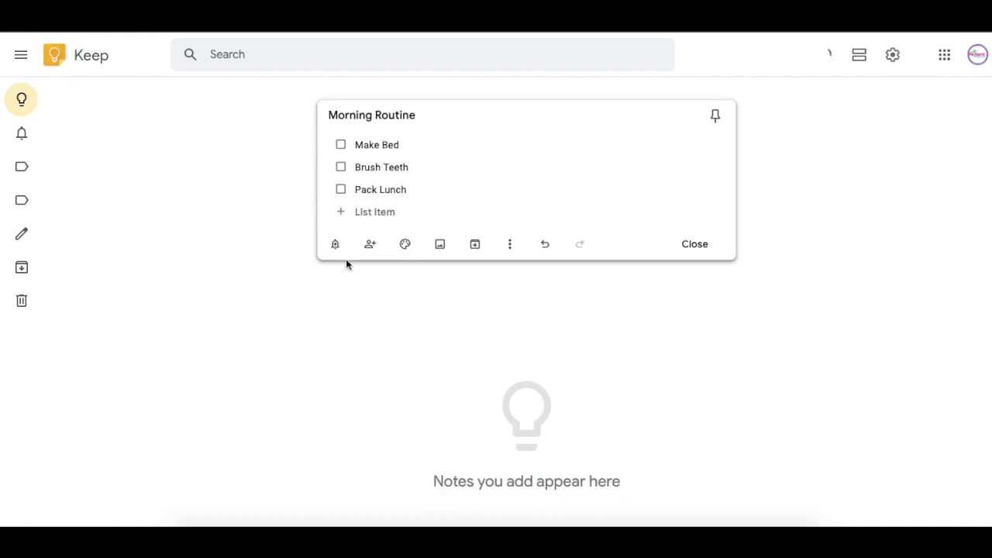
- Look at the custom date and time reminder settings of the Morning Routine note, including its repeat options
left_click(336, 245)
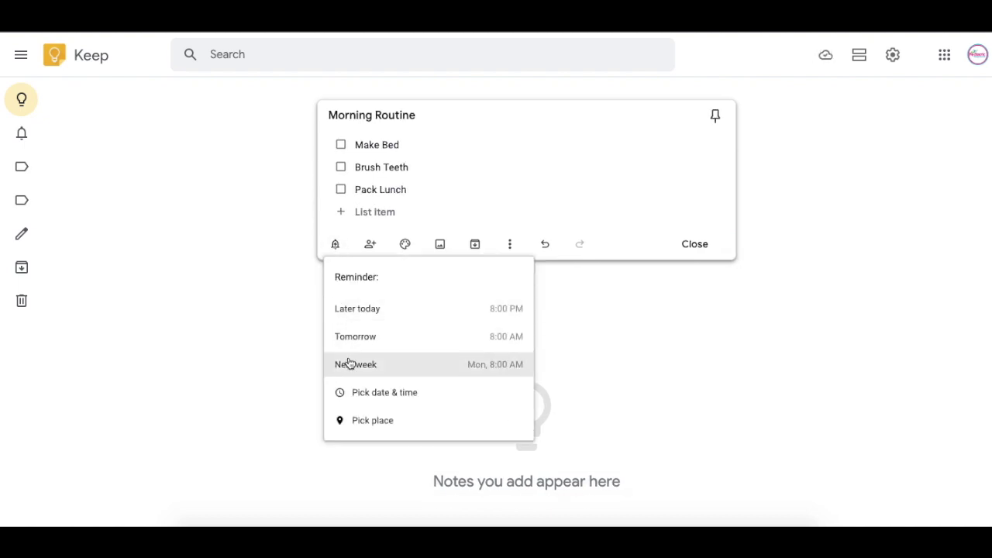
left_click(352, 394)
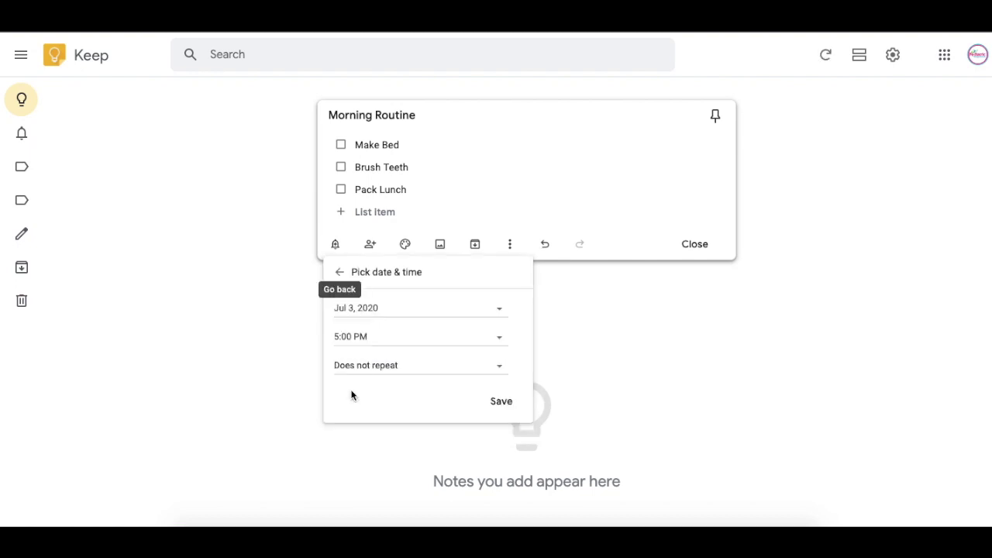
left_click(501, 370)
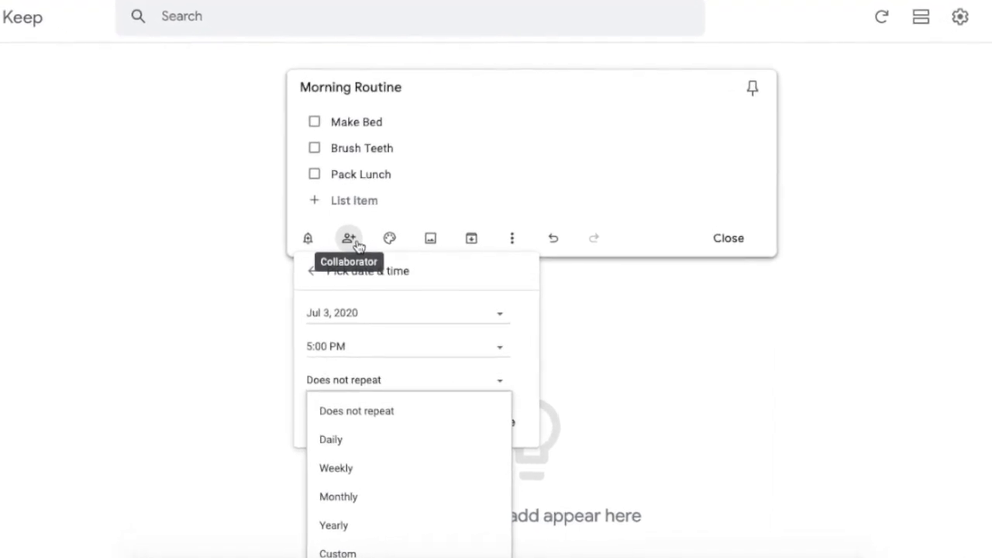
- Set the Morning Routine note's color to yellow, and try to pin the note once it is closed
left_click(390, 240)
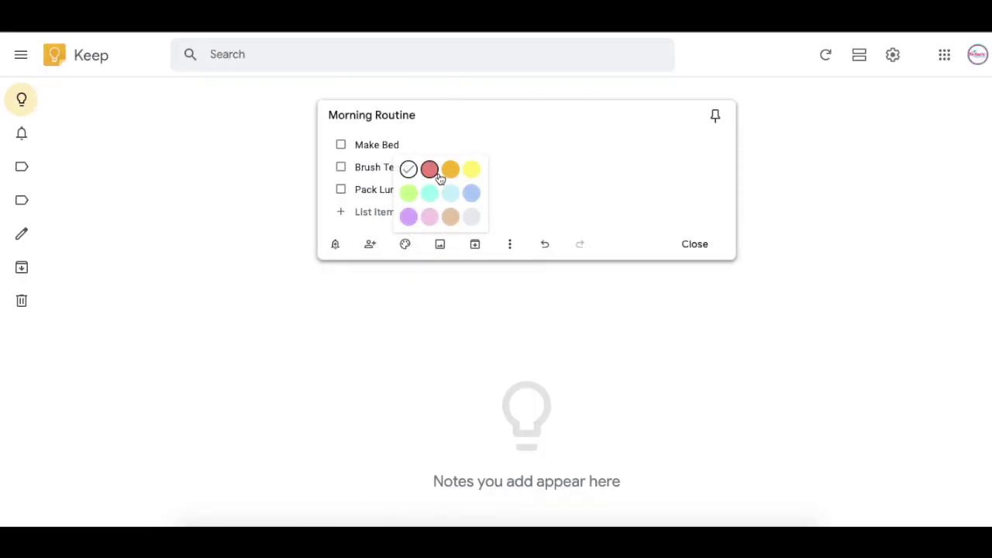
left_click(472, 171)
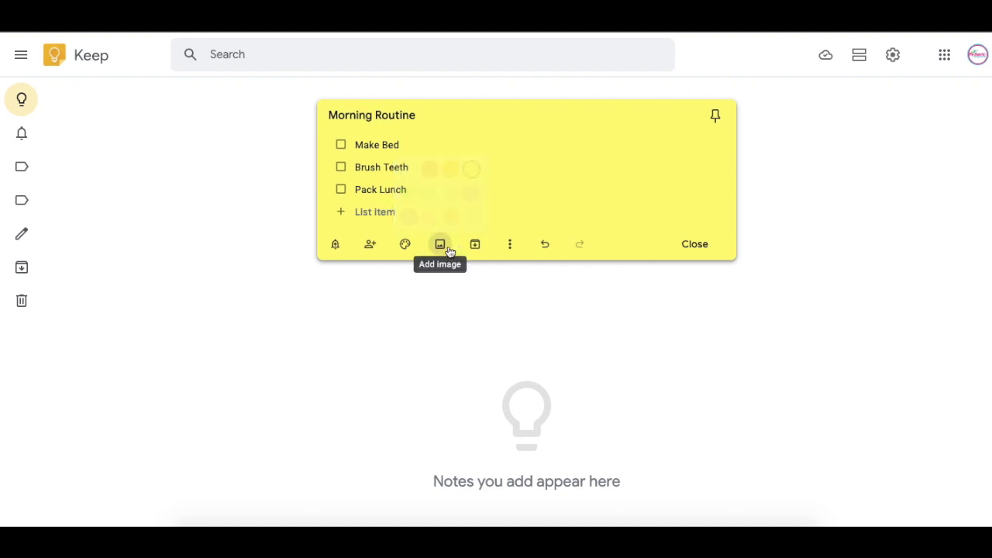
left_click(445, 249)
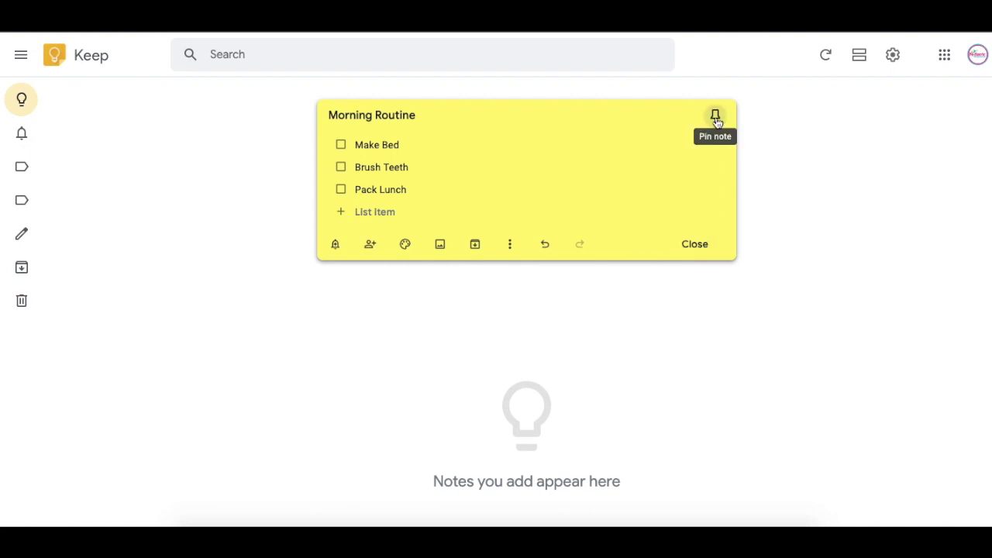
left_click(695, 245)
mouse_move(236, 183)
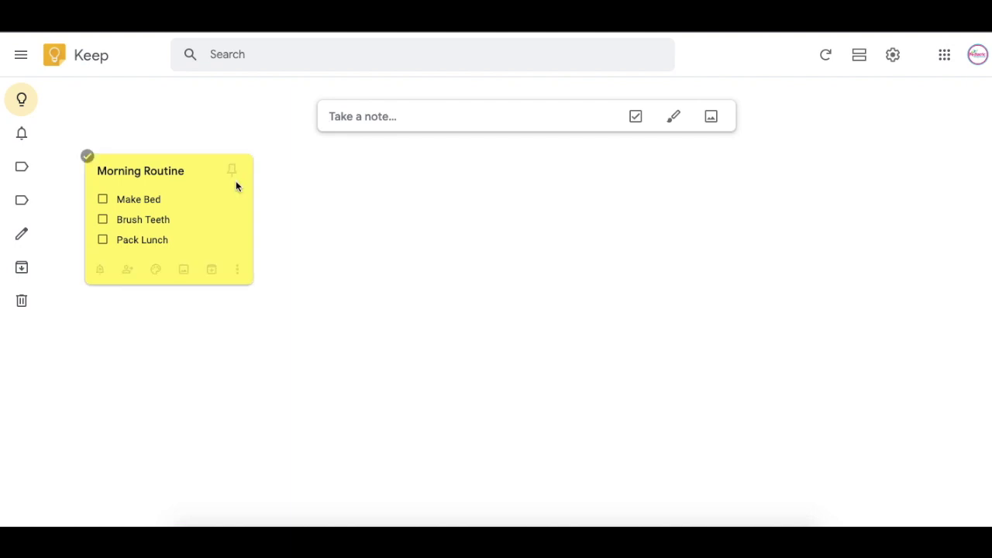
left_click(231, 170)
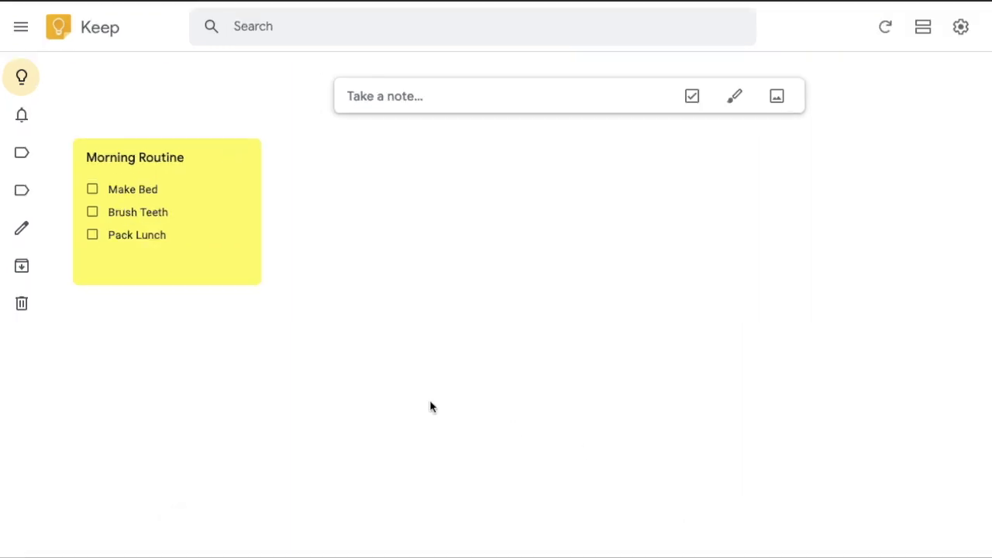
- Check off Make Bed, Brush Teeth and Pack Lunch, and reset the checklist by unchecking all items
left_click(93, 190)
left_click(92, 211)
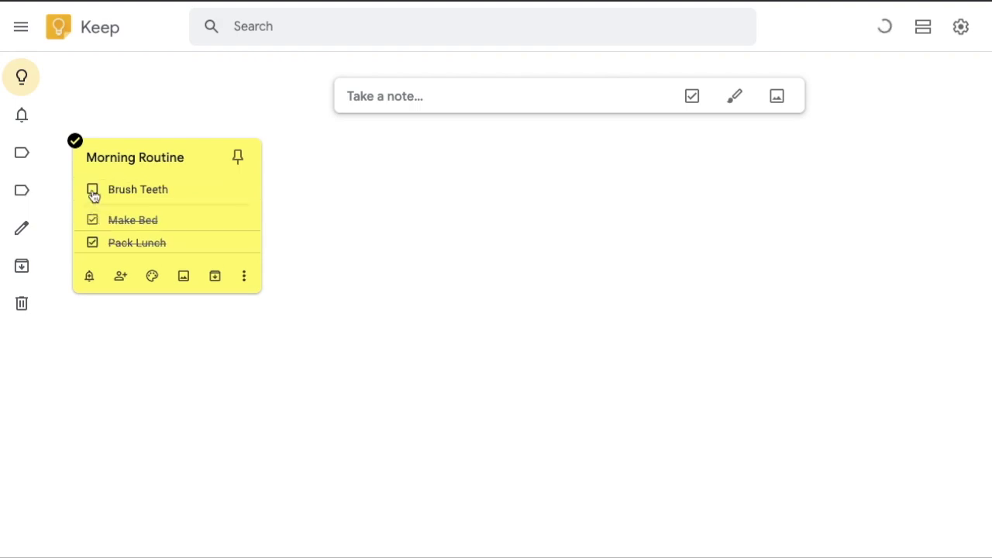
left_click(92, 191)
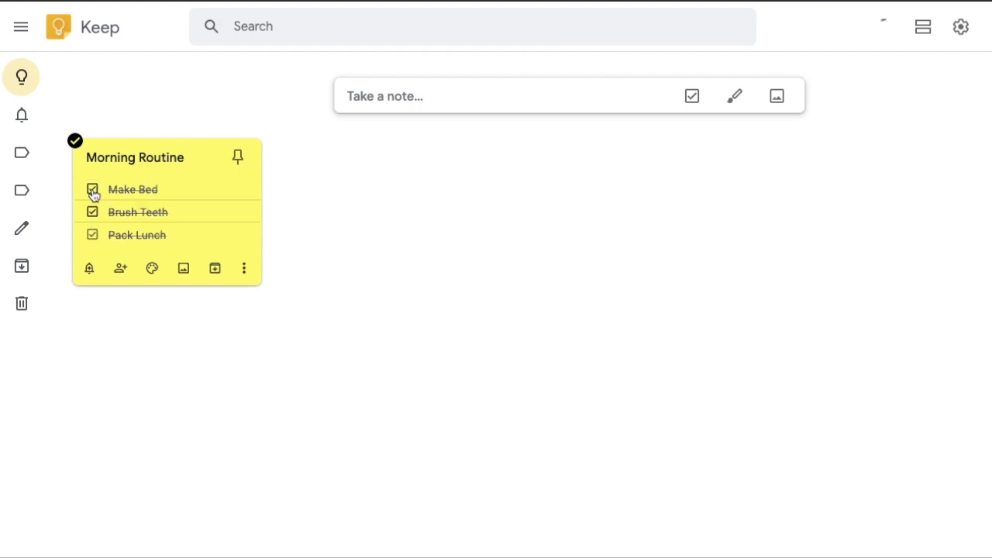
left_click(245, 271)
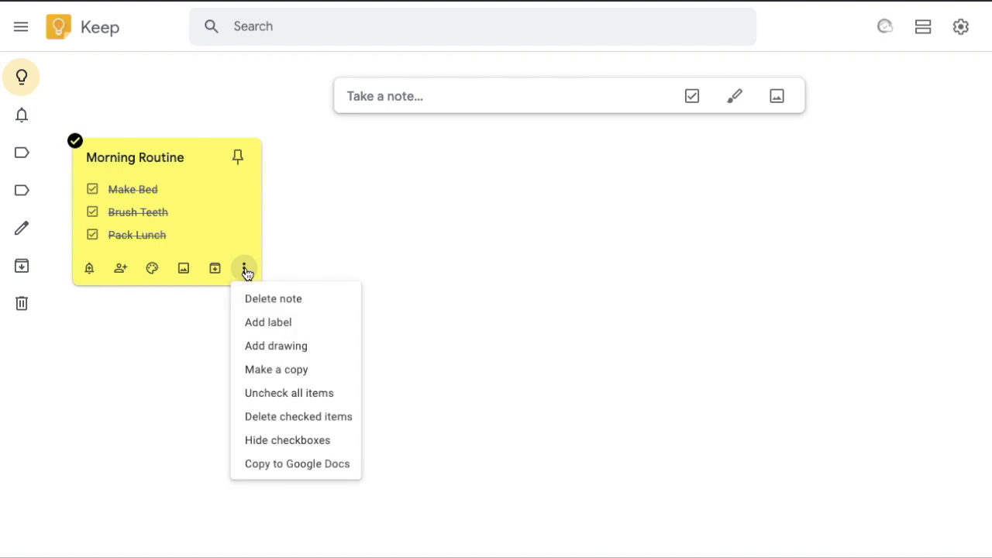
left_click(263, 397)
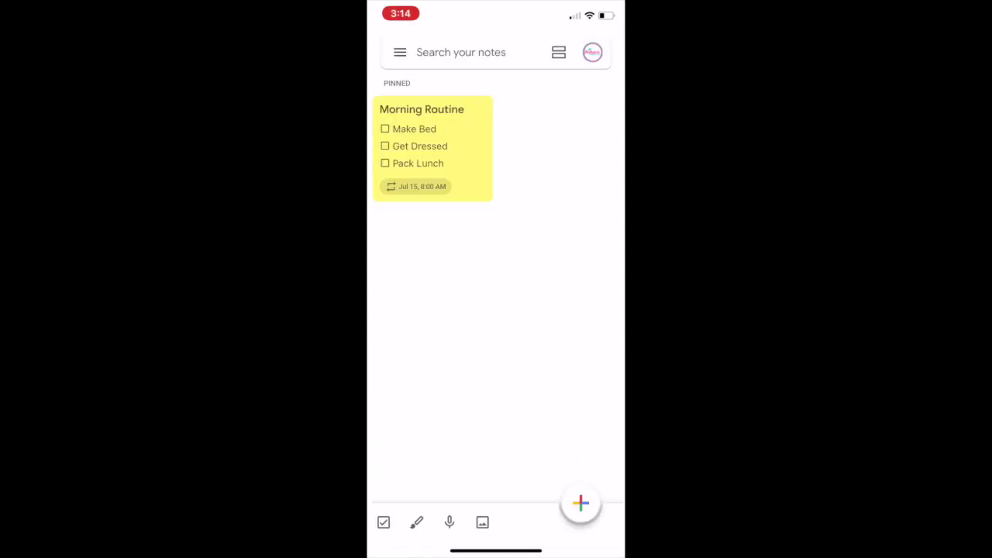
- In the Keep mobile app, create a note titled "Math" with the text "Page 15, problems 1-25"
left_click(581, 504)
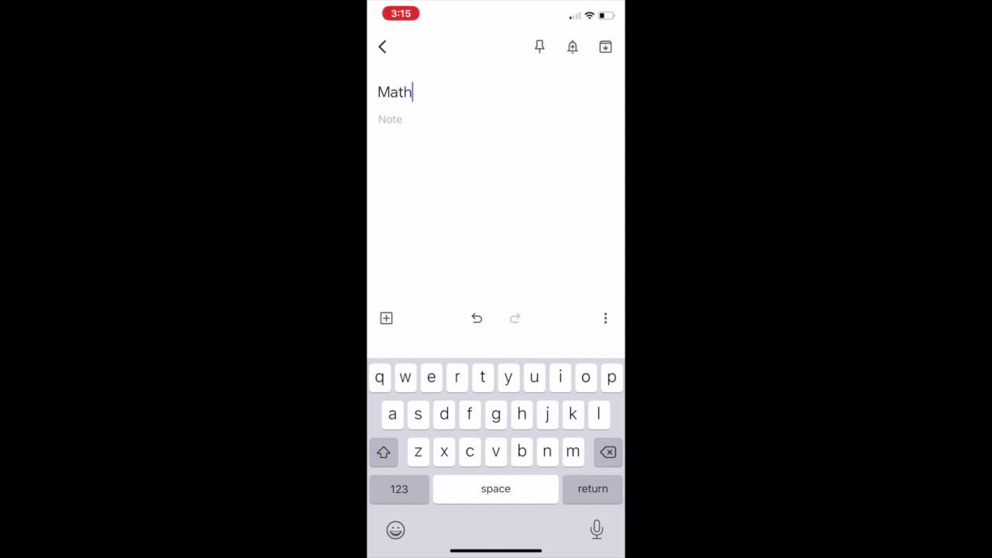
left_click(386, 317)
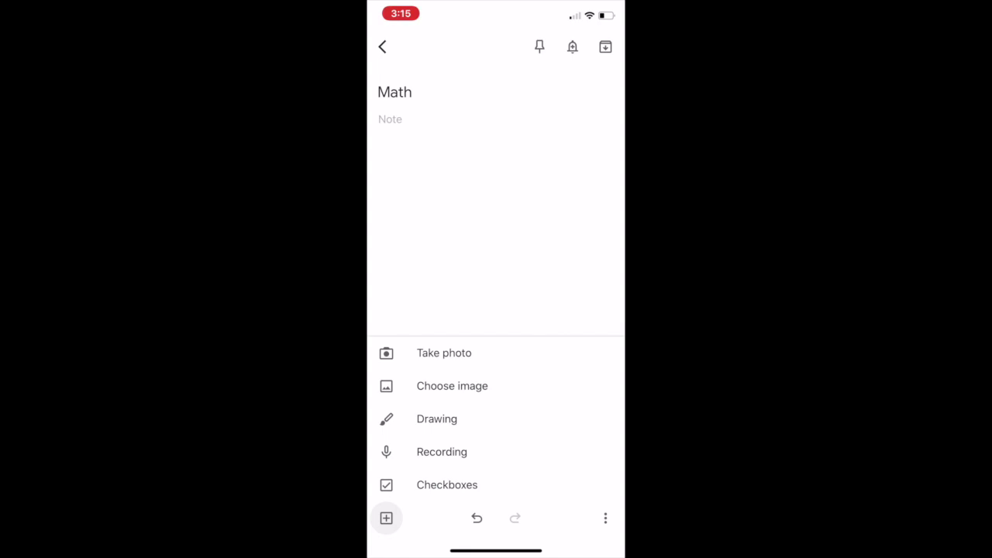
left_click(388, 119)
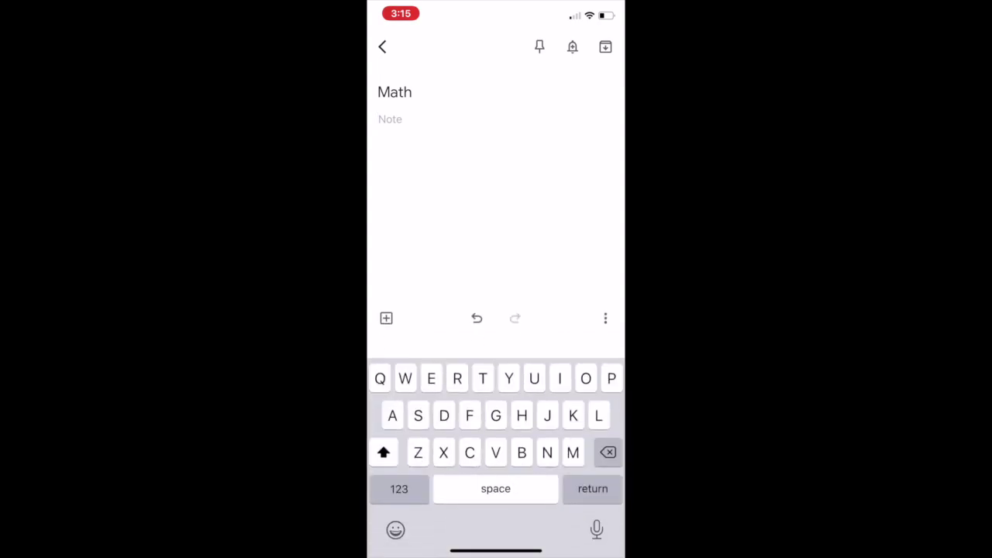
type("Page")
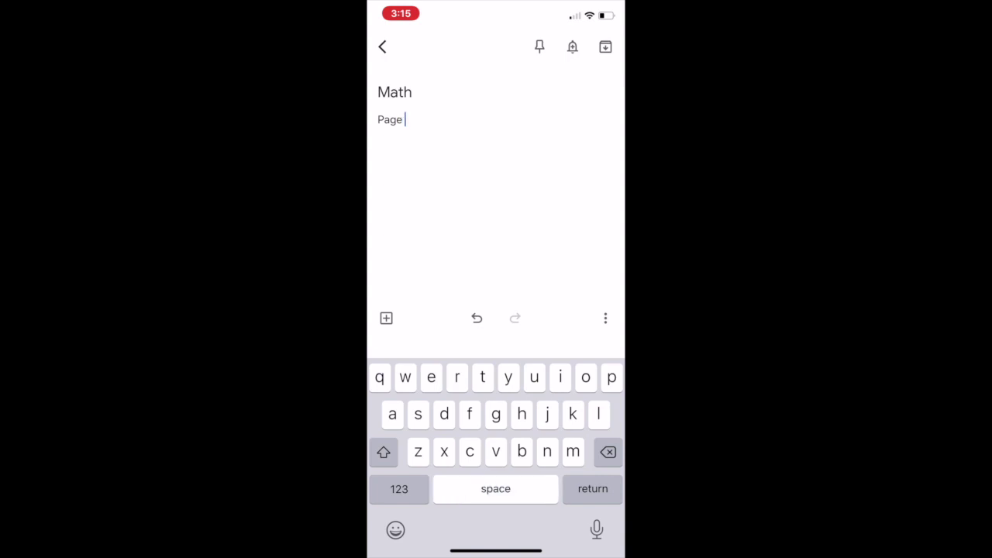
left_click(398, 488)
type("15")
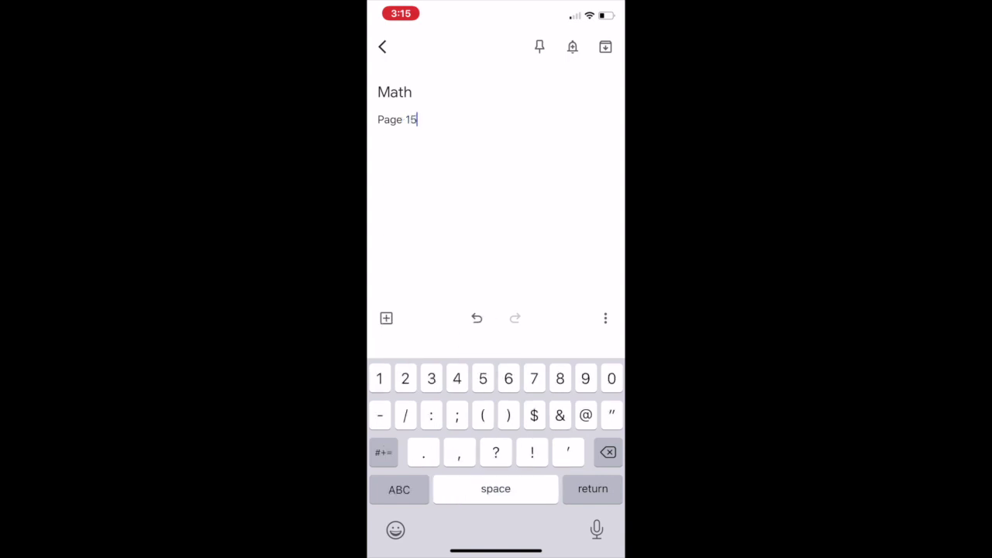
type(", ")
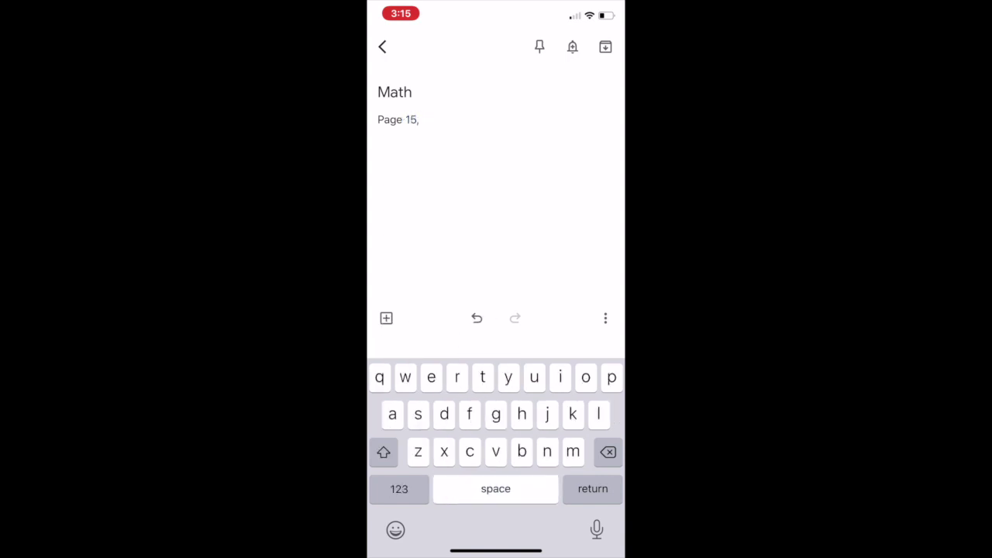
type("pr")
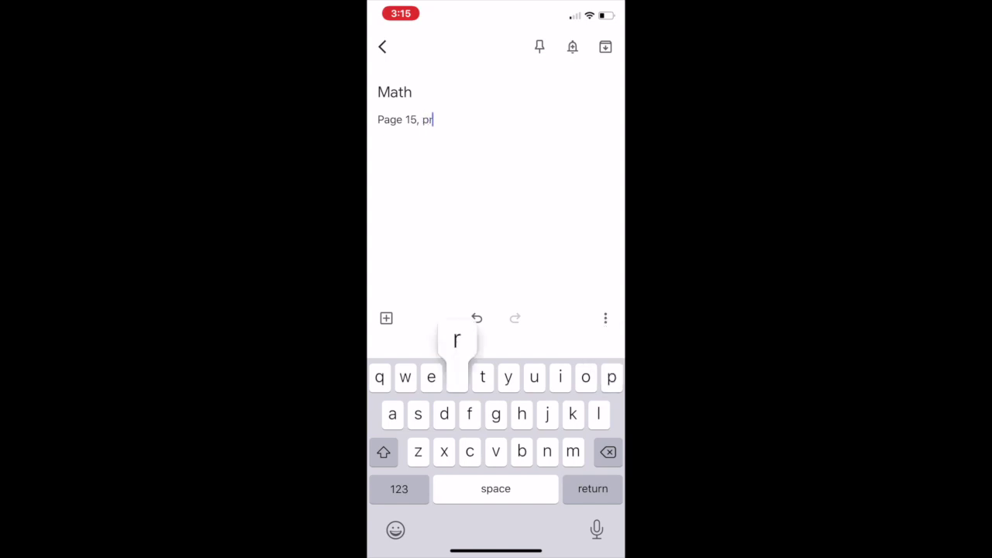
type("oblems")
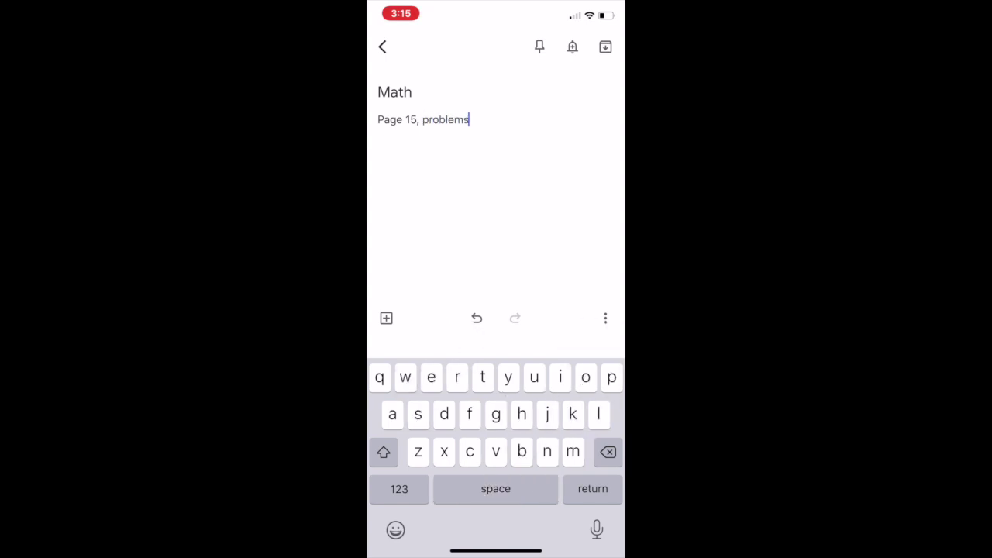
left_click(398, 488)
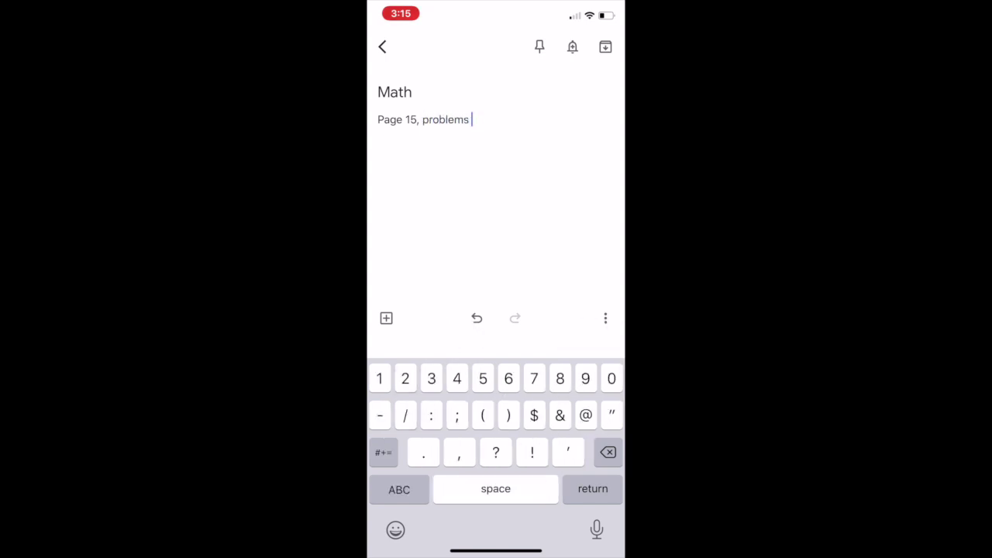
type("1-25")
- Set the Math note's color to teal and close the note
left_click(606, 318)
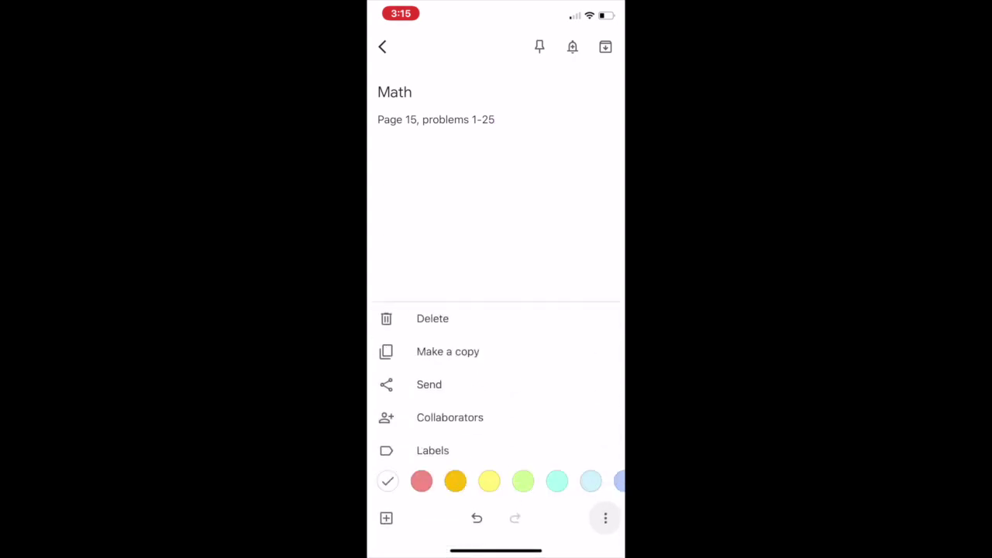
left_click(556, 482)
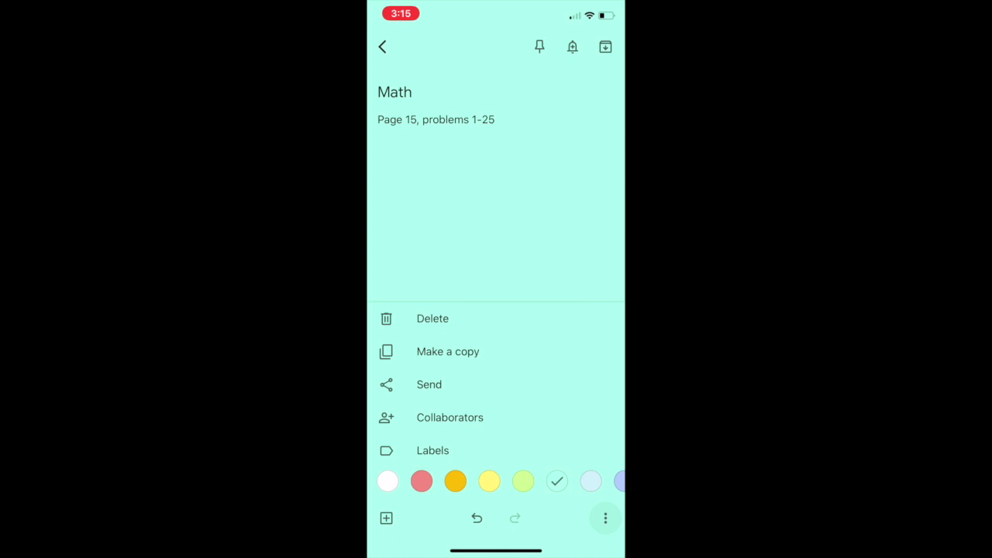
left_click(383, 46)
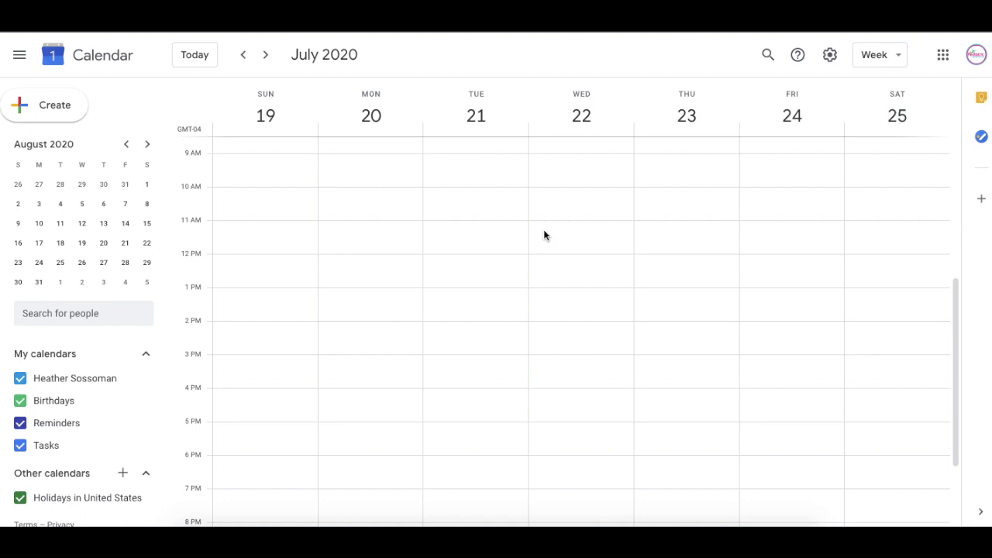
- In Google Calendar, create a "Dentist" event on Jul 22, 2020 at 11:00am–12:00pm, with custom weekly recurrence on Monday, Wednesday and Friday
left_click(544, 229)
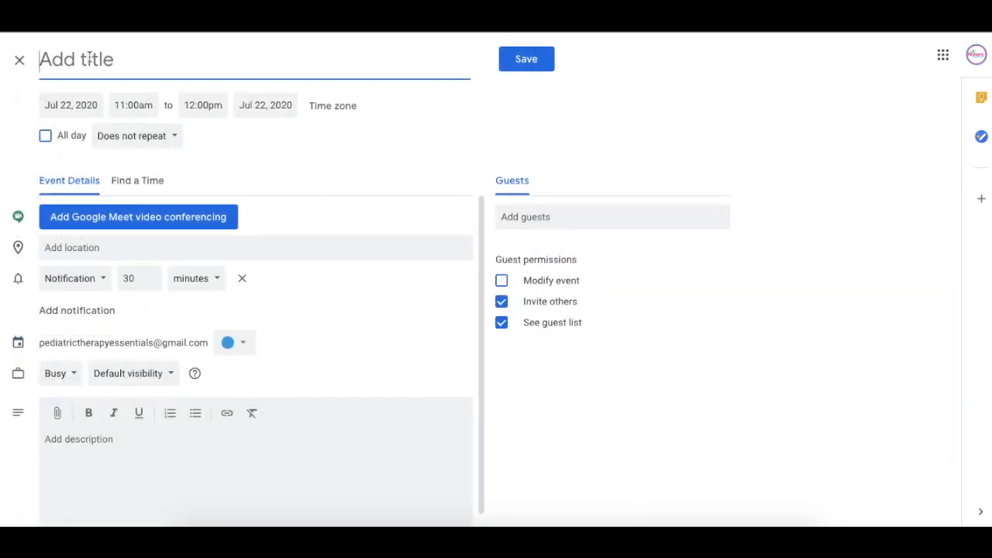
type("Dentist")
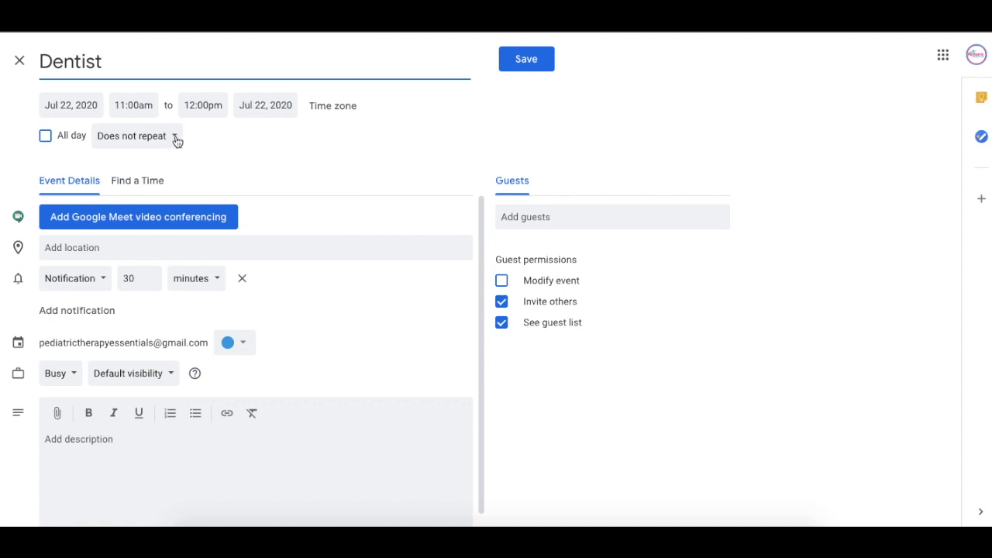
left_click(177, 138)
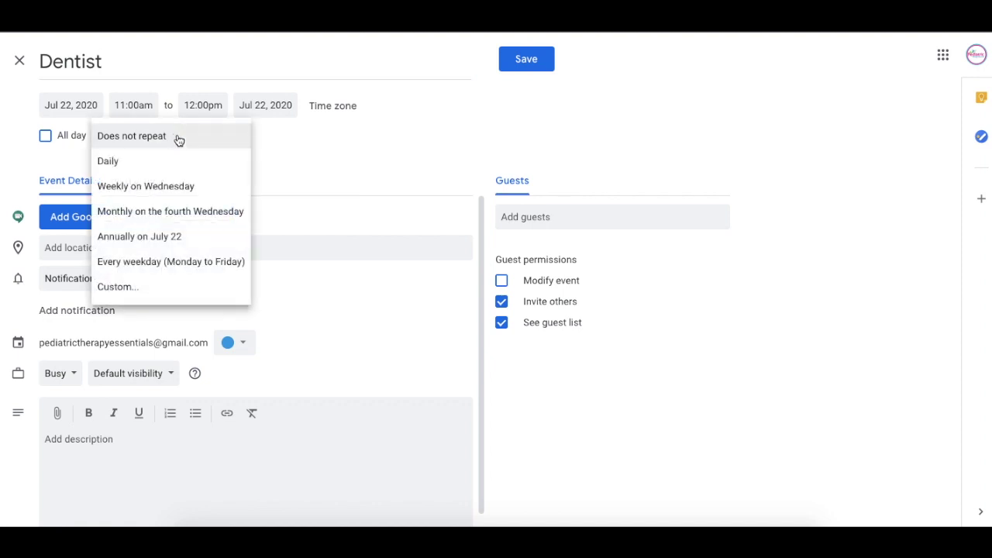
left_click(134, 287)
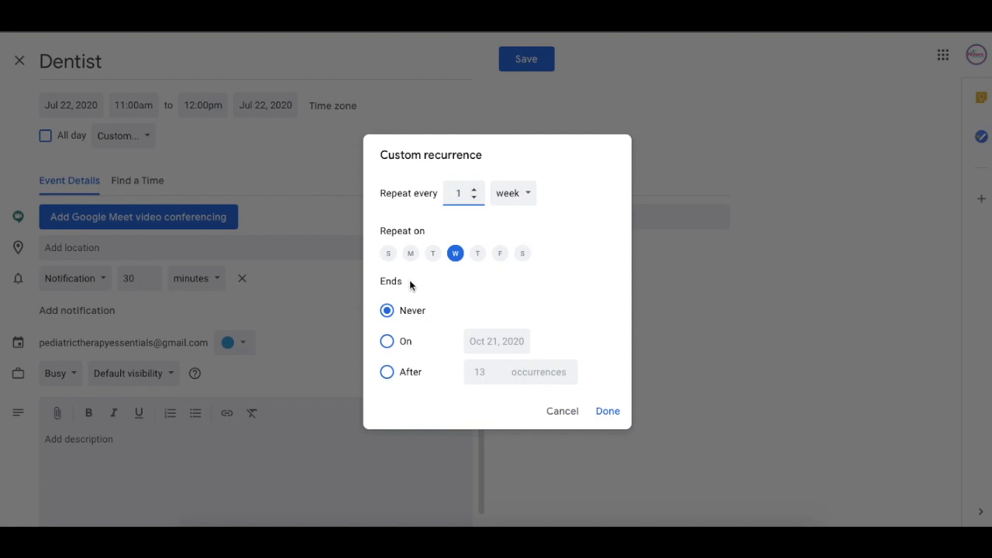
left_click(412, 260)
left_click(501, 256)
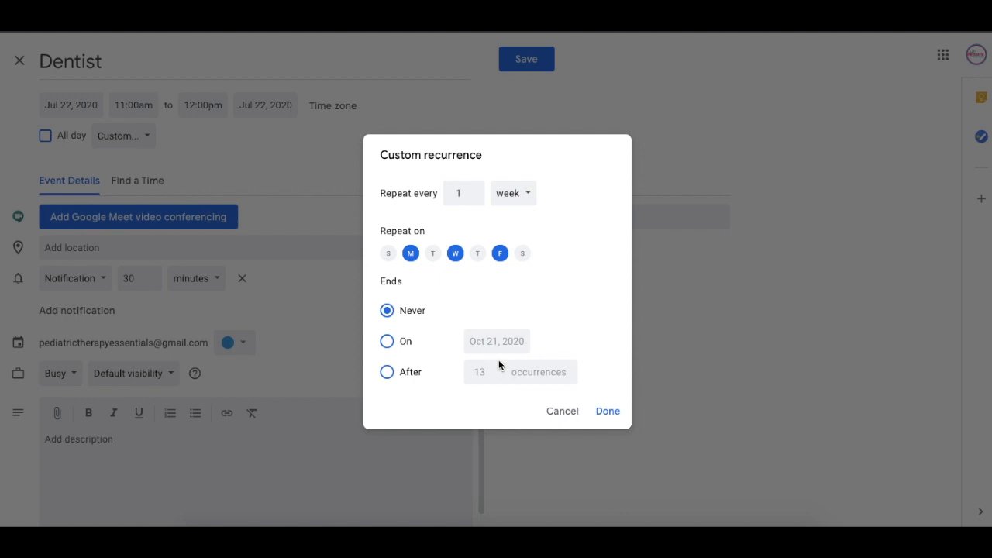
- Set the Dentist event's custom recurrence to end on Oct 2, 2020
left_click(387, 341)
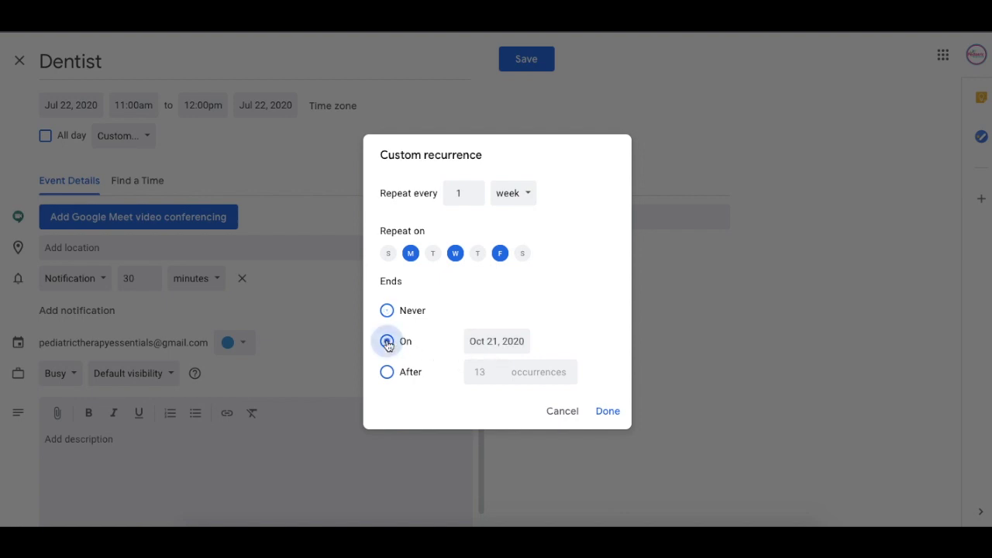
left_click(525, 341)
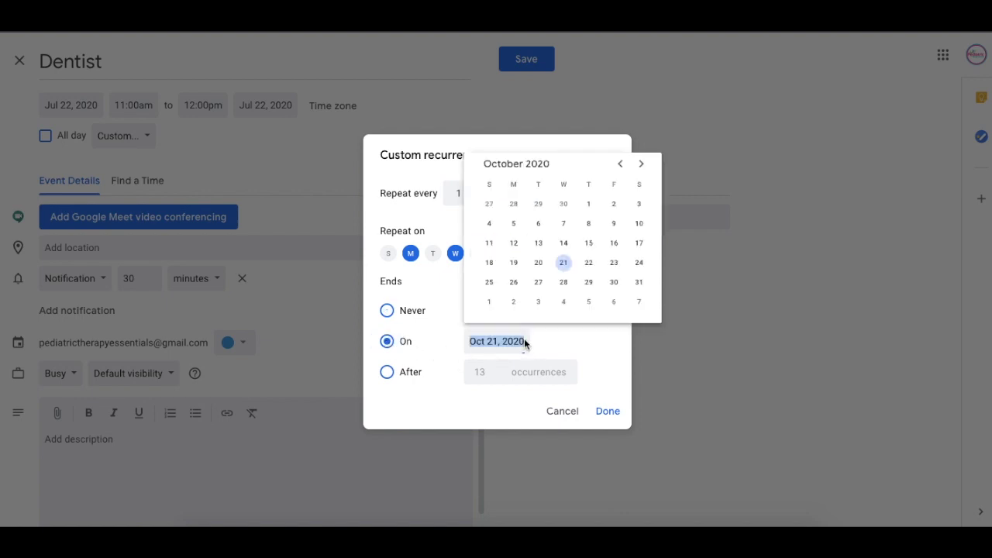
left_click(620, 164)
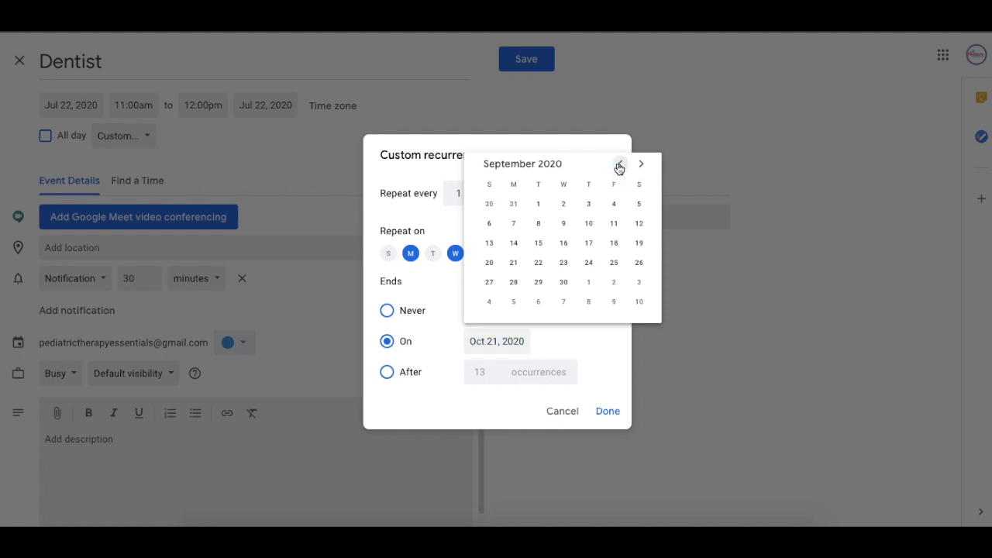
left_click(614, 282)
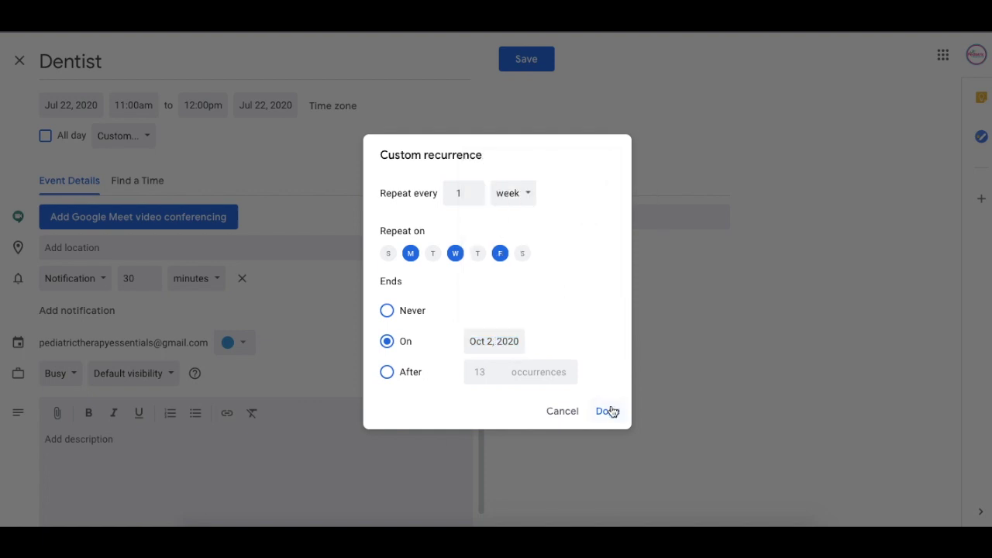
left_click(610, 411)
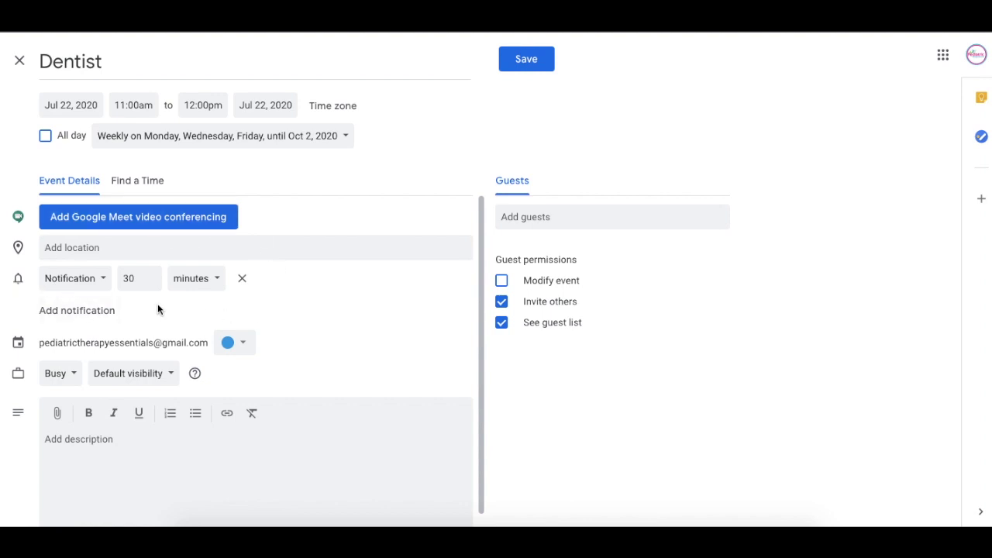
- Keep the Dentist event's alert type as Notification, and save the event with the description "Bring insurance card."
left_click(105, 282)
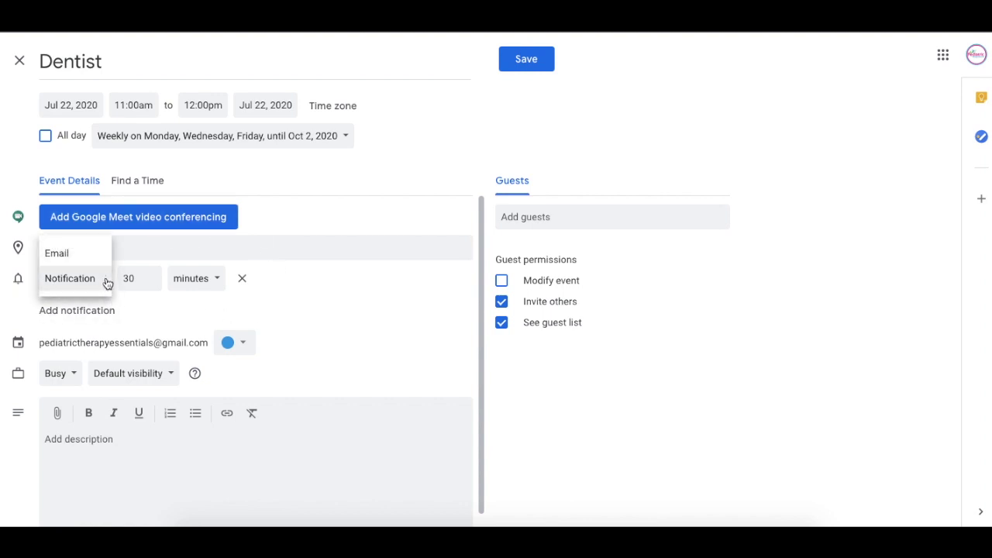
left_click(105, 281)
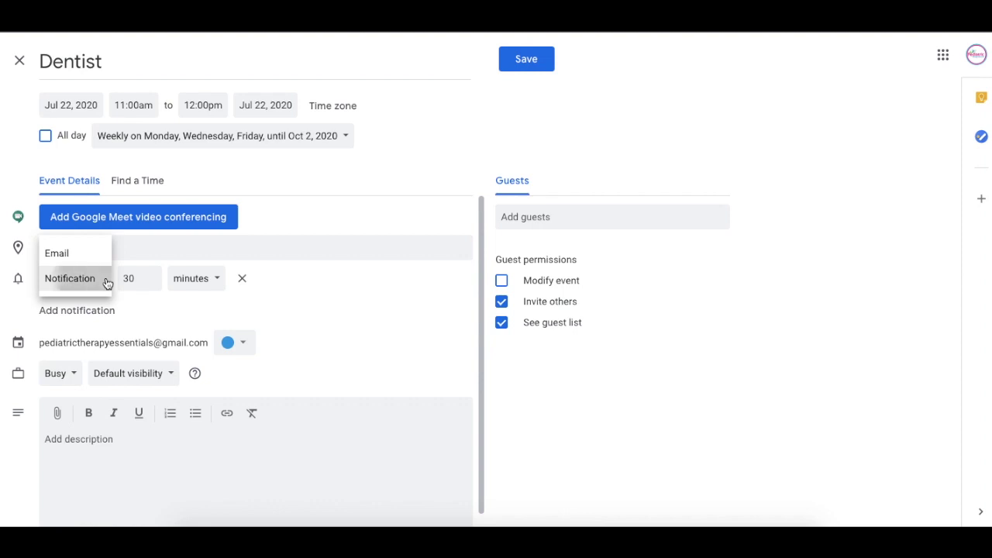
left_click(100, 443)
type("Bring insur")
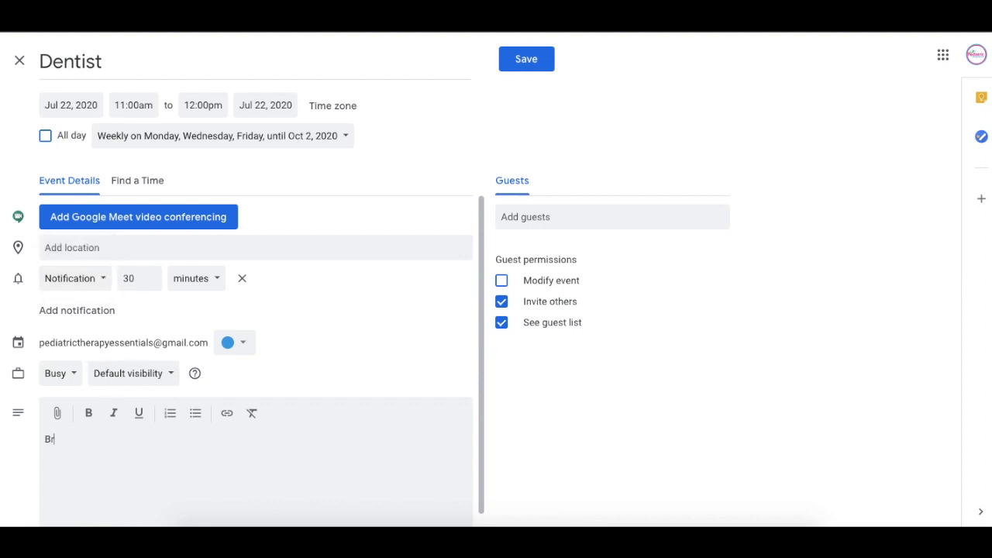
type("ance card")
key("BackSpace")
type("d.")
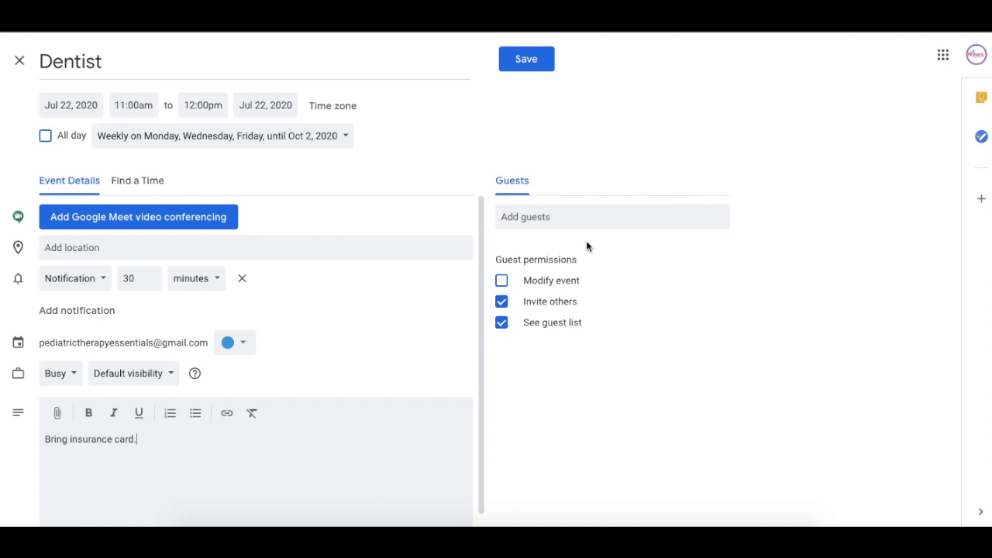
left_click(524, 62)
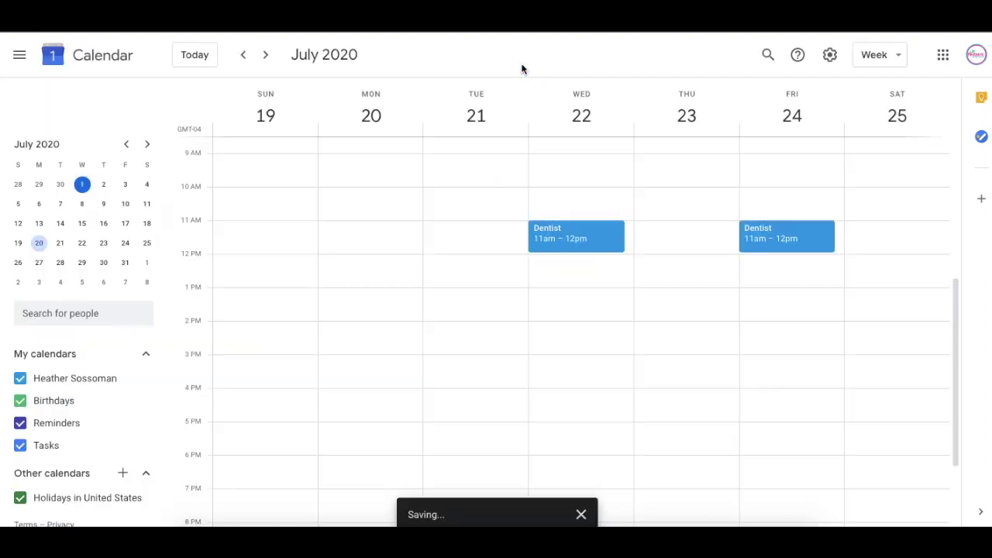
- Change the Dentist event's color to dark red for all events in the recurring series
right_click(565, 238)
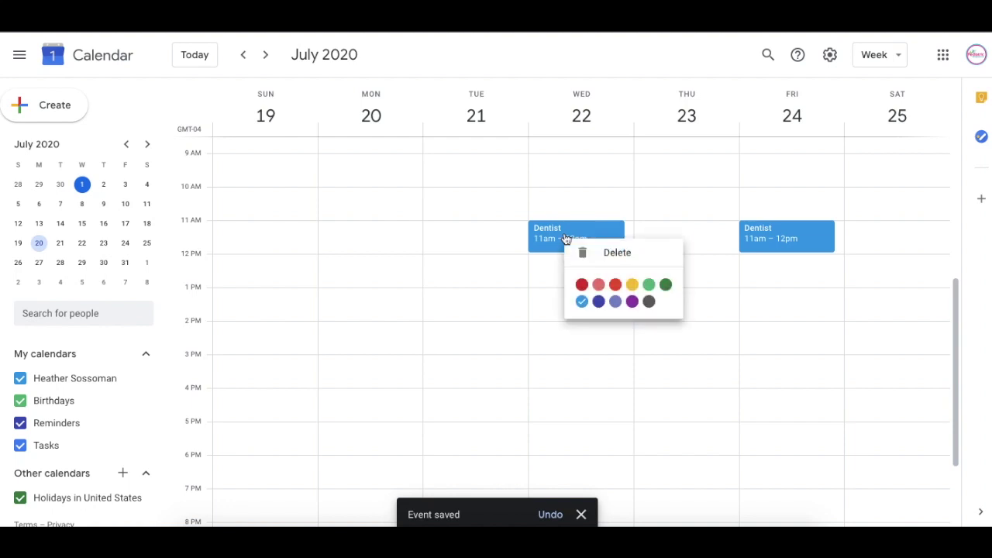
left_click(582, 284)
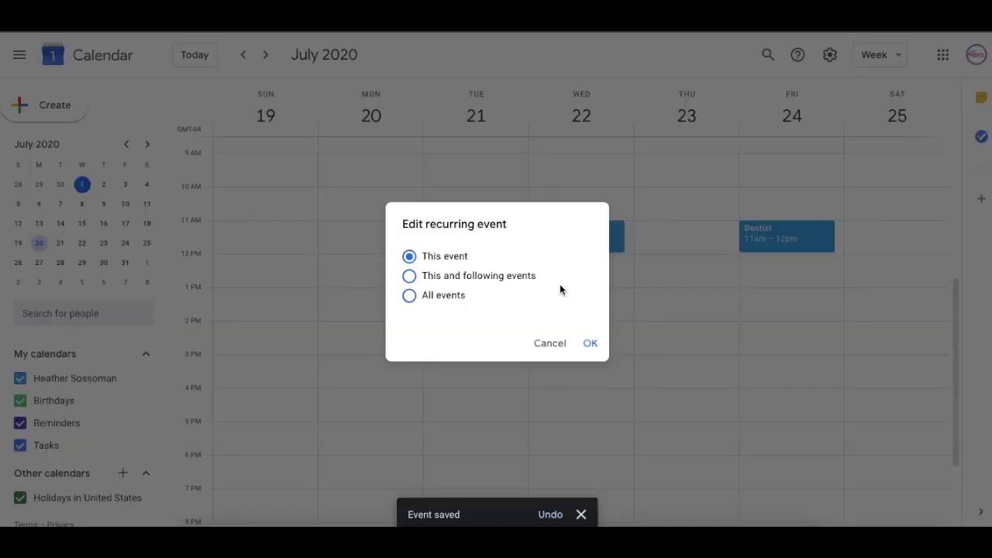
left_click(410, 296)
left_click(591, 344)
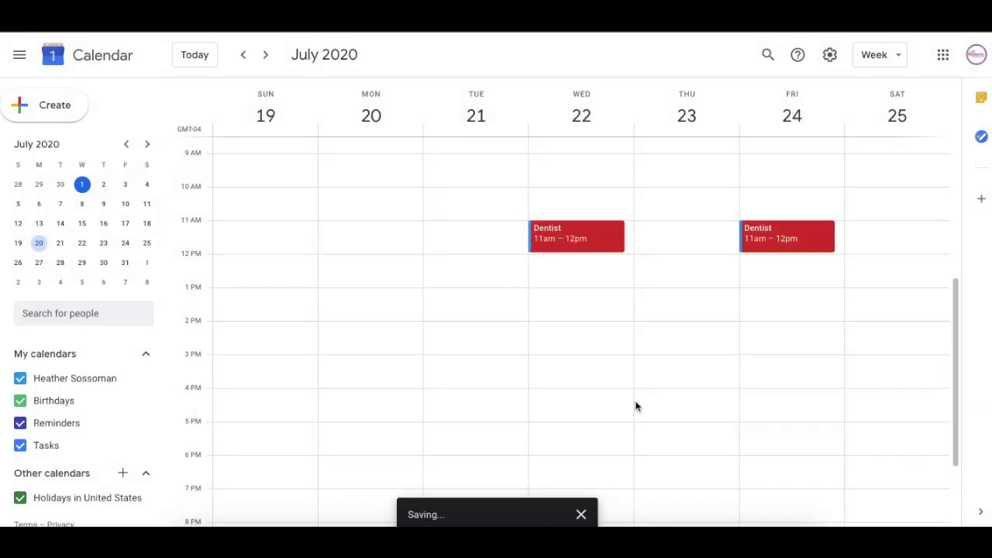